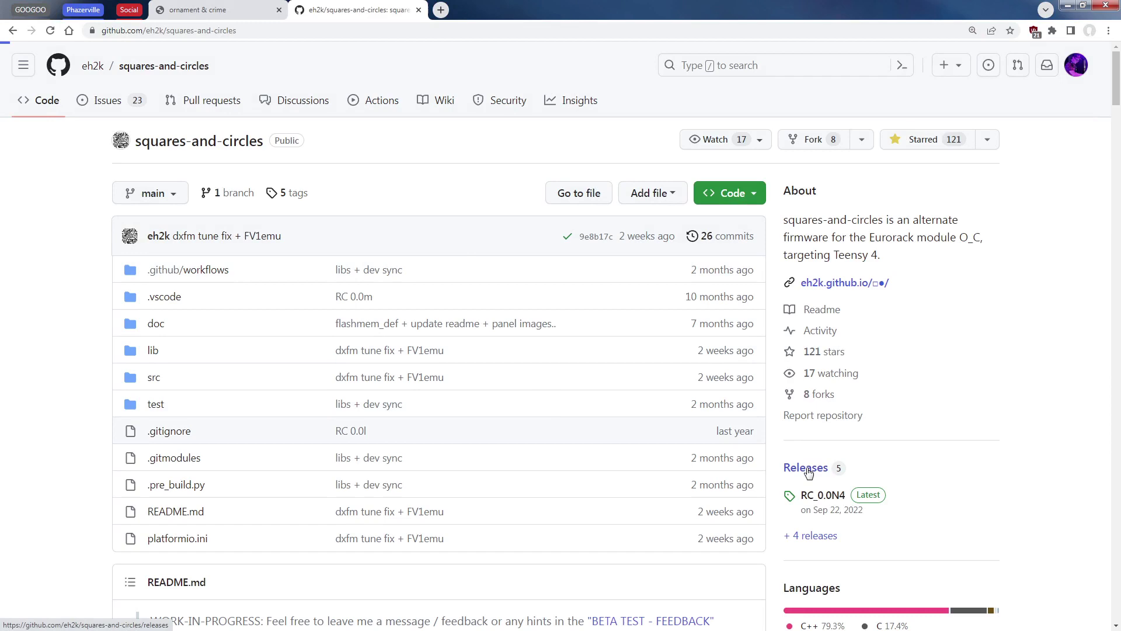
# Step: From the squares-and-circles RC_0.0N4 release notes, open the Firmware WebFlasher badge
pyautogui.scroll(-1, 409, 315)
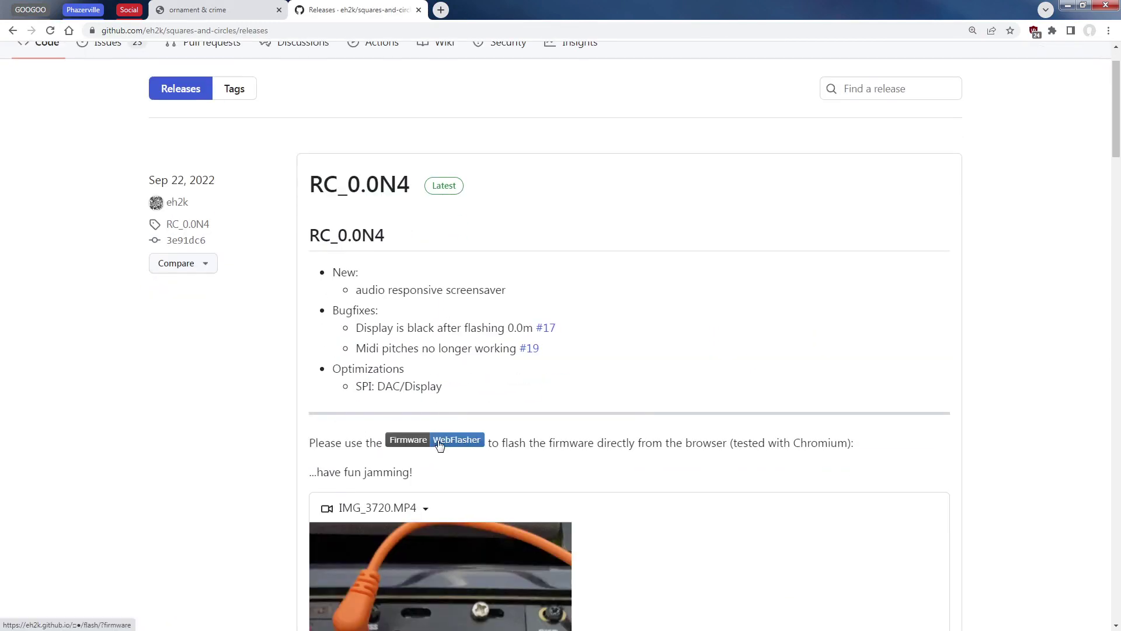
pyautogui.click(439, 441)
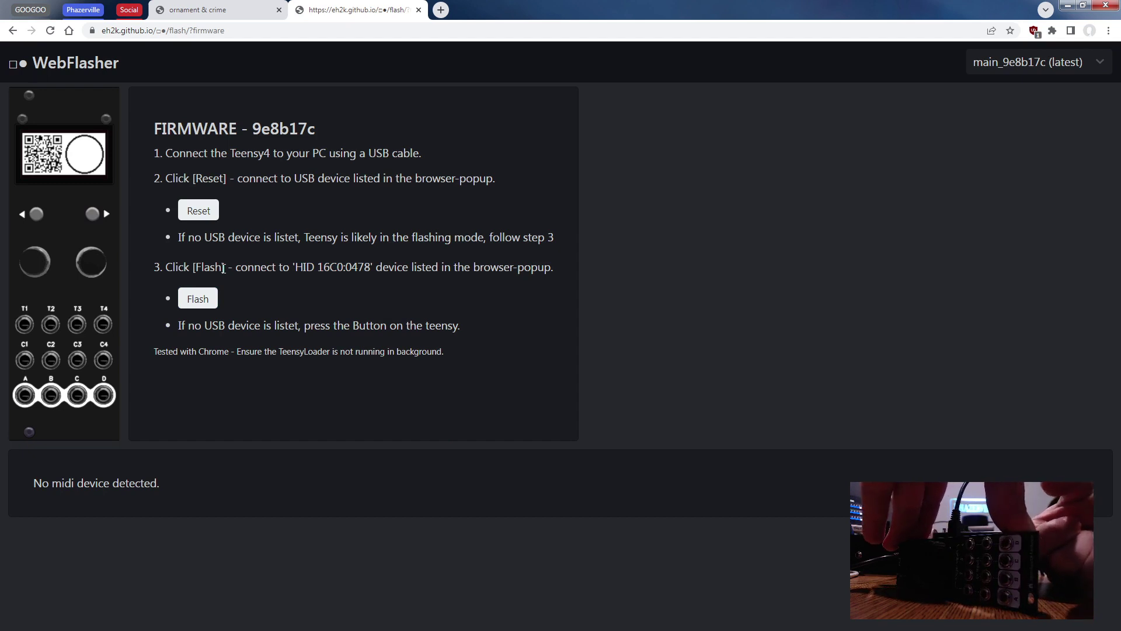
# Step: Flash the 9e8b17c firmware to the Teensy by selecting its HID device and connecting
pyautogui.click(199, 300)
pyautogui.click(108, 80)
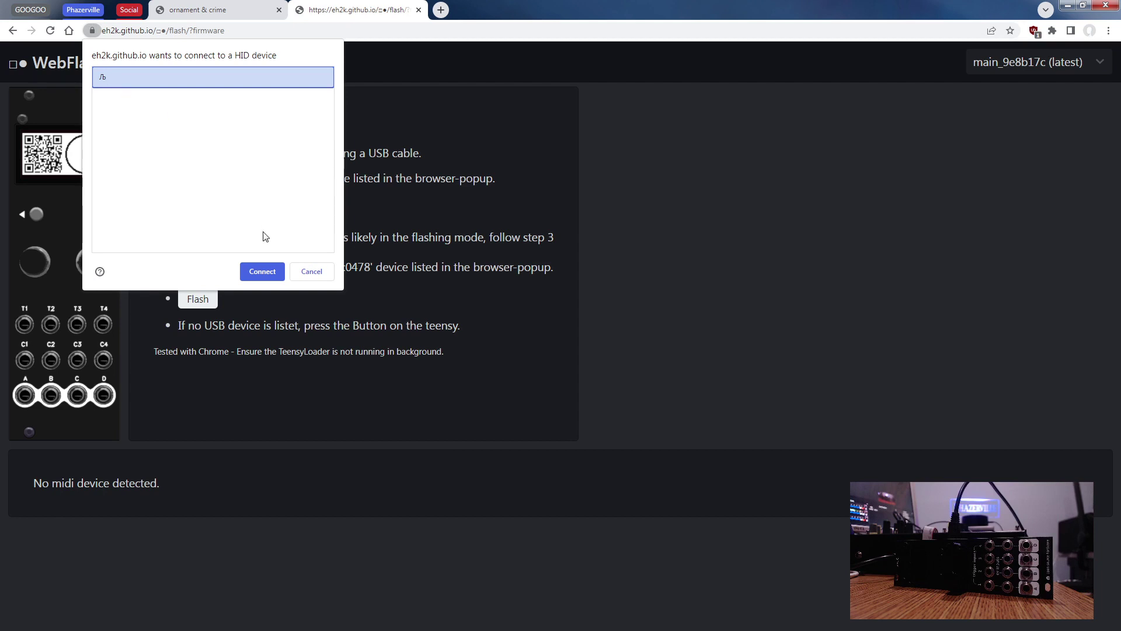
pyautogui.click(255, 271)
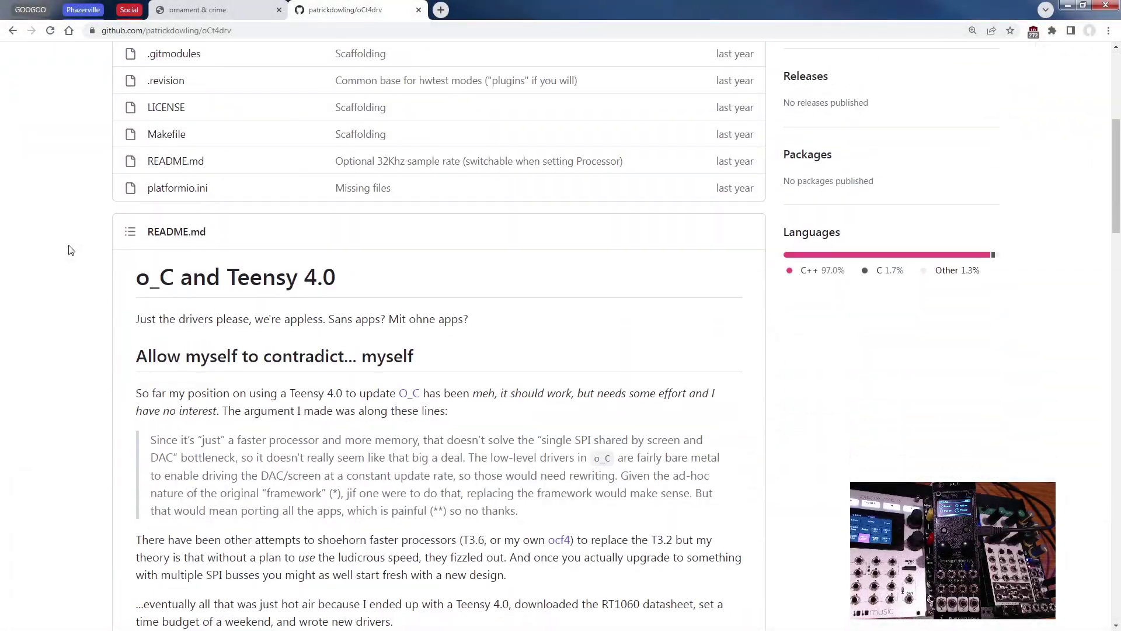
pyautogui.scroll(-2, 70, 250)
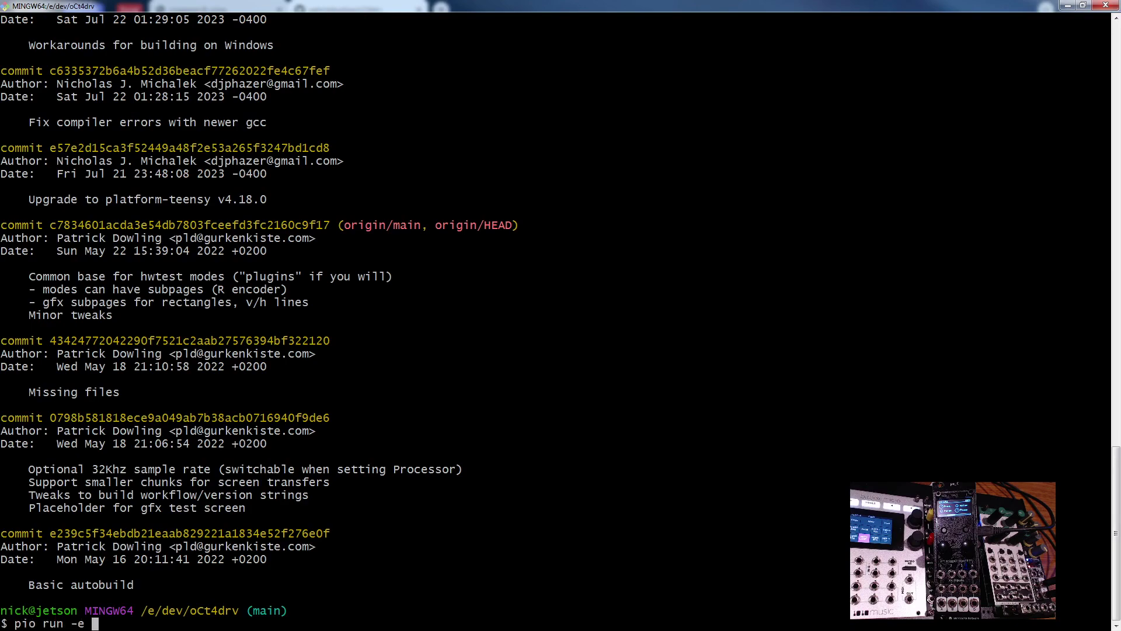
# Step: Build with 'pio run -e prod', then upload with '-t upload', retrying after the first failure
pyautogui.write('prod')
pyautogui.press('Return')
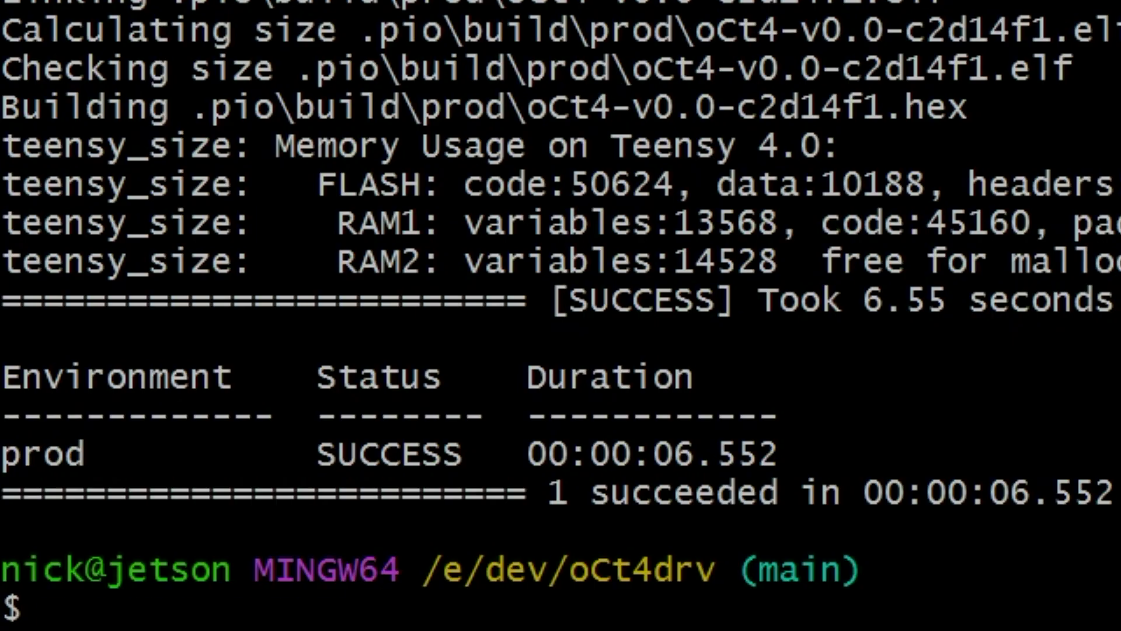
pyautogui.press('Up')
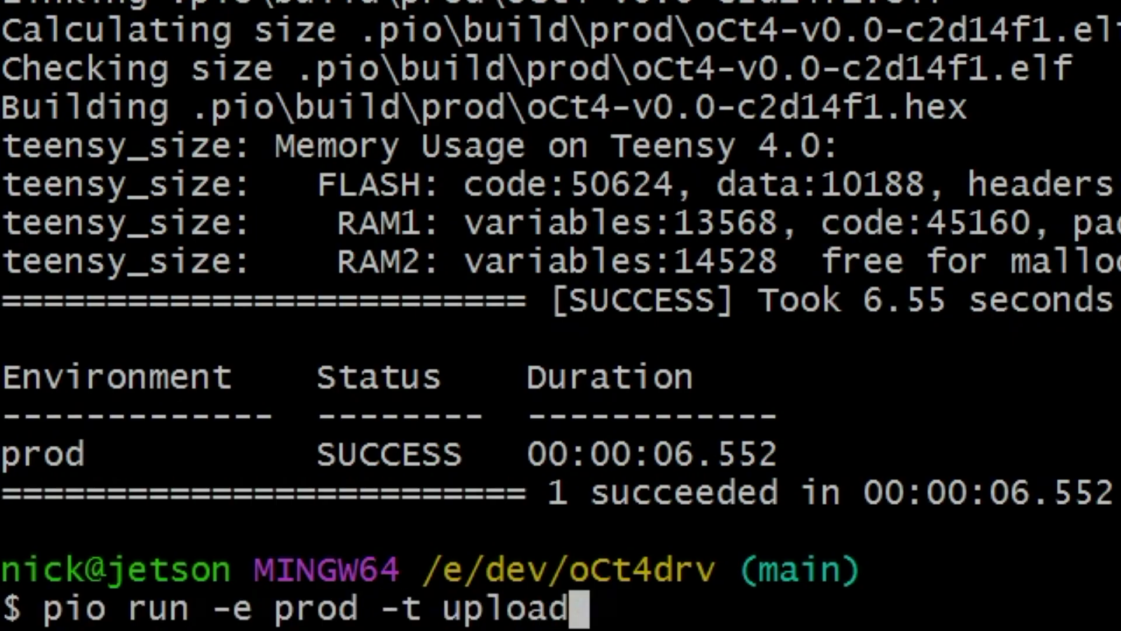
pyautogui.press('Return')
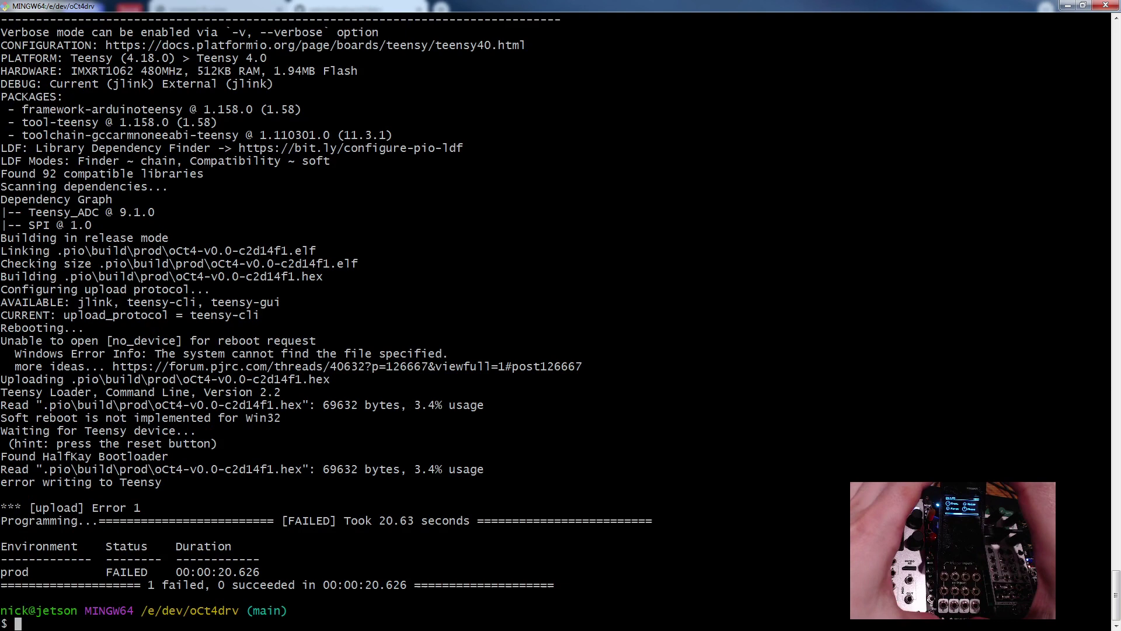
pyautogui.press('Up')
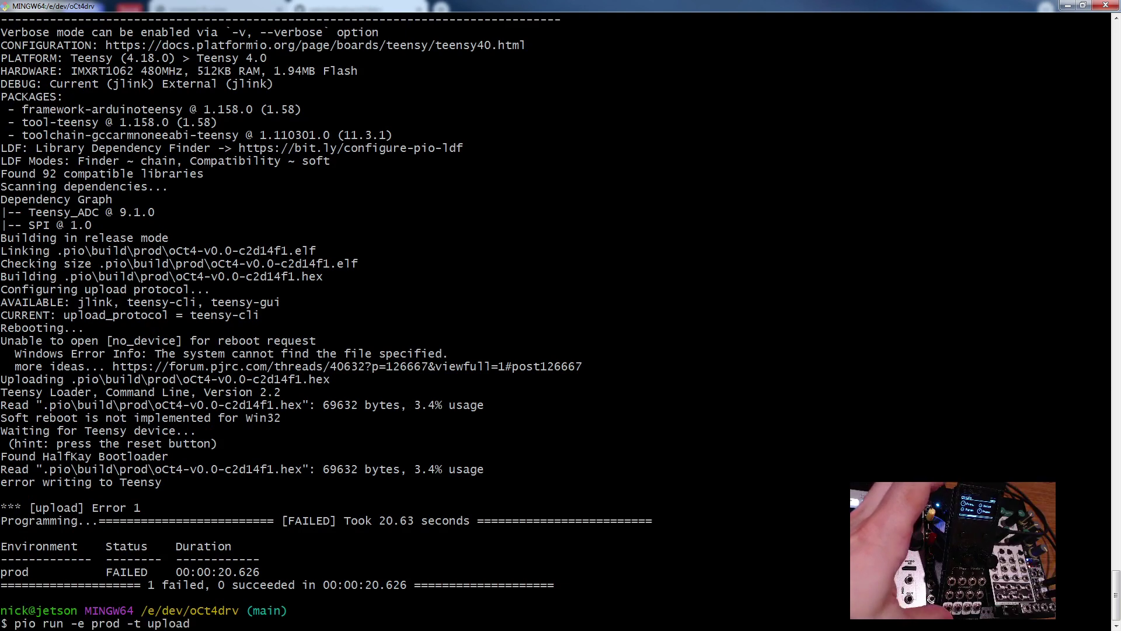
pyautogui.press('Return')
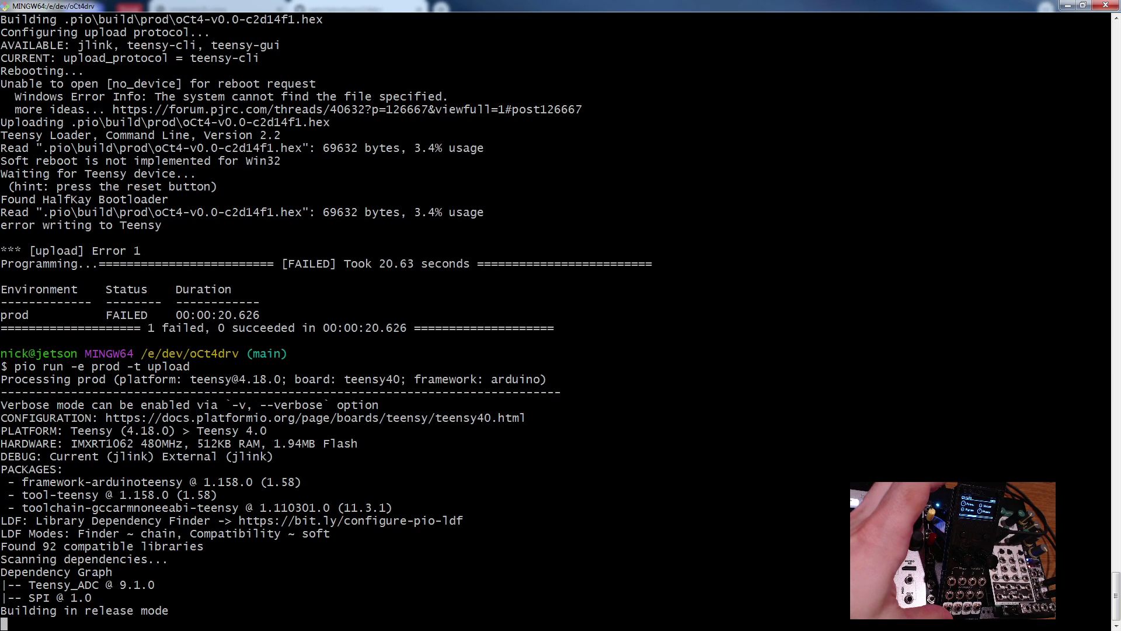